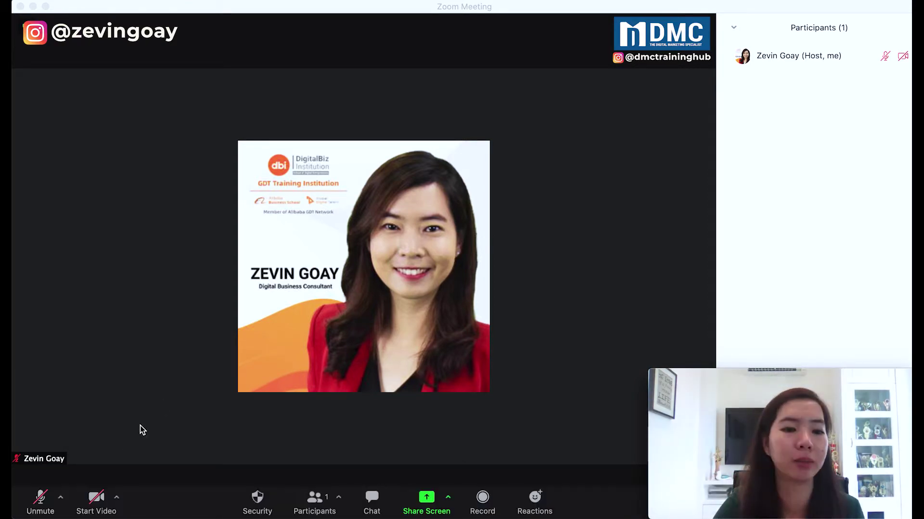
- Open Zoom's virtual backgrounds and try Golden Gate, Grass, then the Earth-from-space scene
{"action": "left_click", "coordinate": [117, 504]}
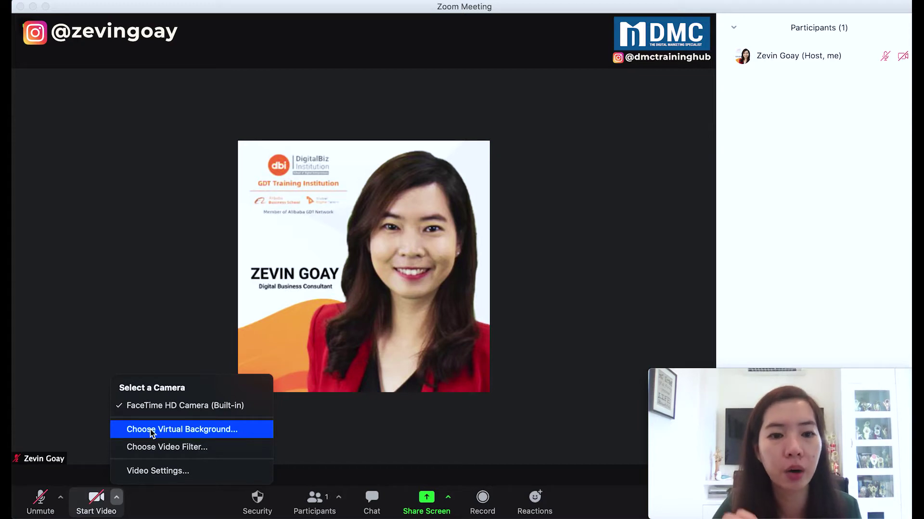
{"action": "left_click", "coordinate": [150, 429]}
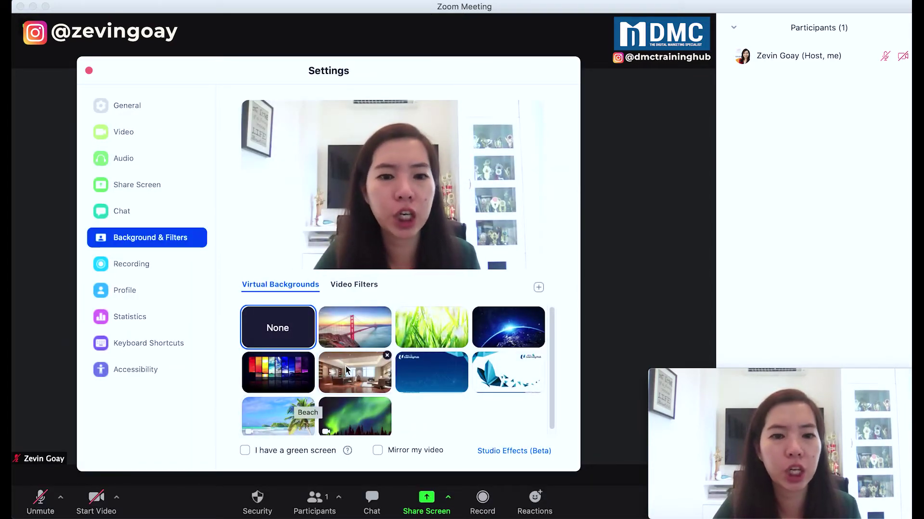
{"action": "left_click", "coordinate": [355, 332]}
{"action": "left_click", "coordinate": [418, 349]}
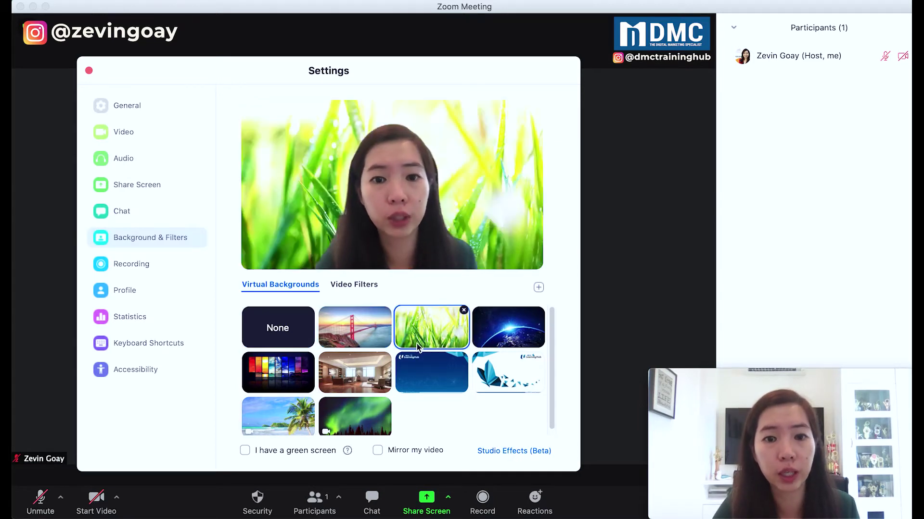
{"action": "left_click", "coordinate": [490, 332]}
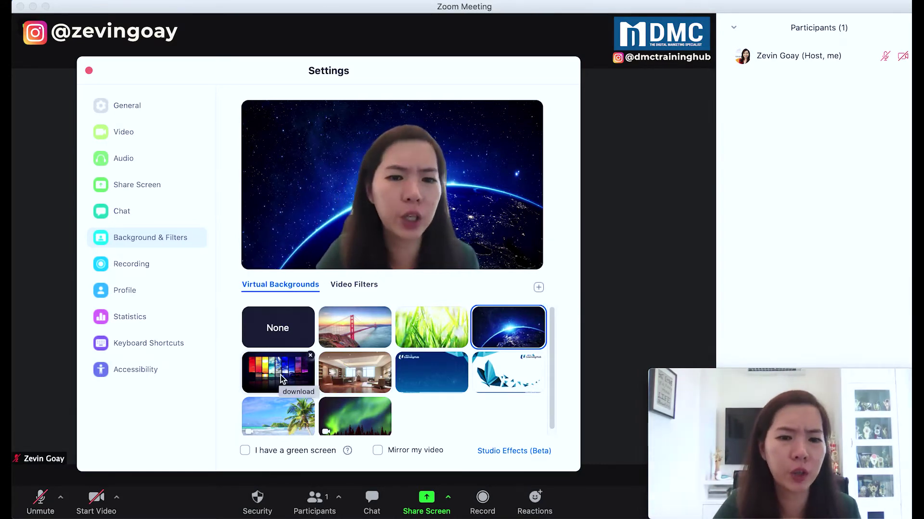
{"action": "scroll", "coordinate": [357, 376], "scroll_direction": "down", "scroll_amount": 1}
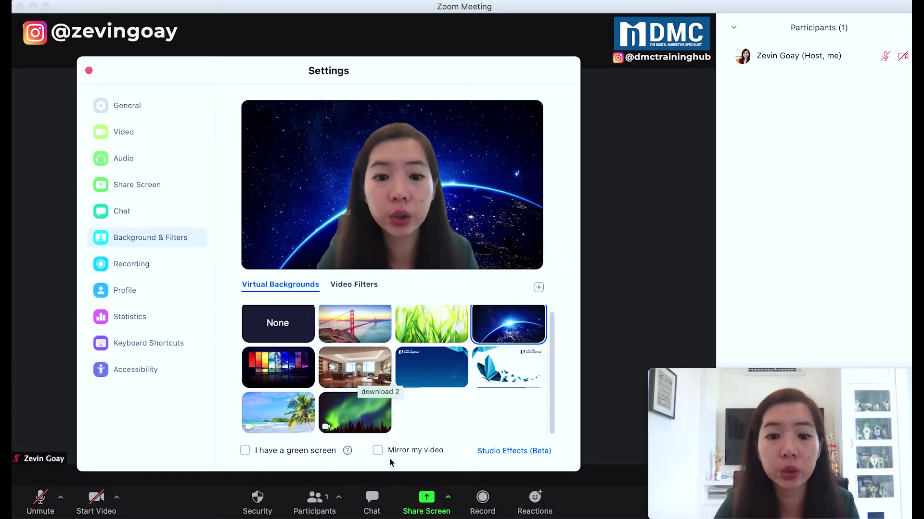
- In Chrome, close Zoom Settings and search Google for 'black color background'
{"action": "left_click", "coordinate": [478, 515]}
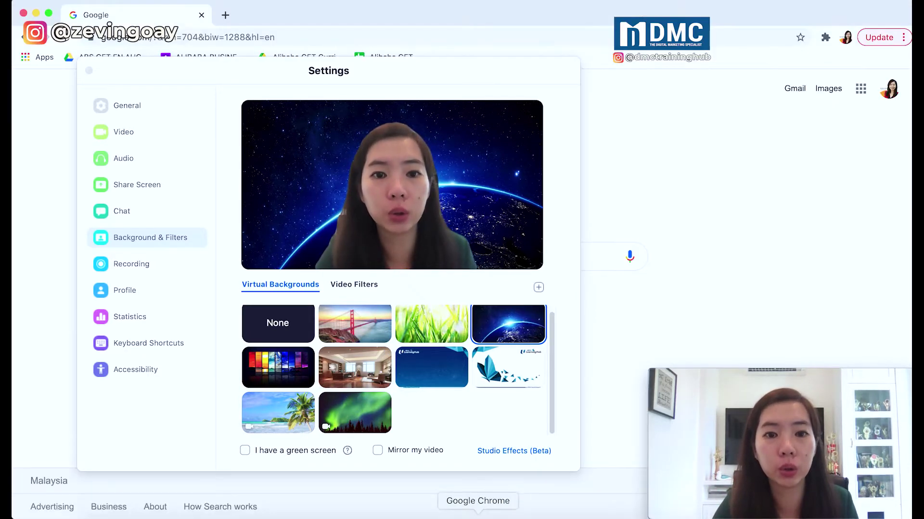
{"action": "left_click", "coordinate": [89, 71]}
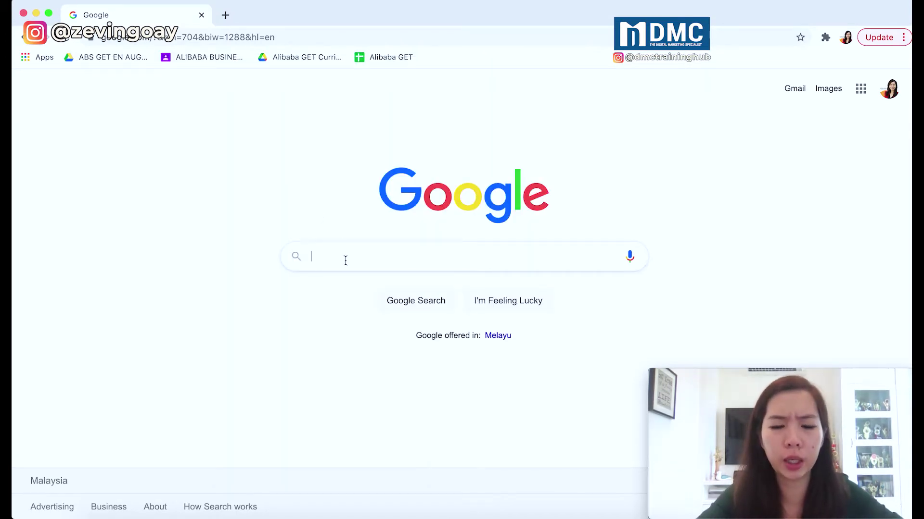
{"action": "type", "text": "lack color ba"}
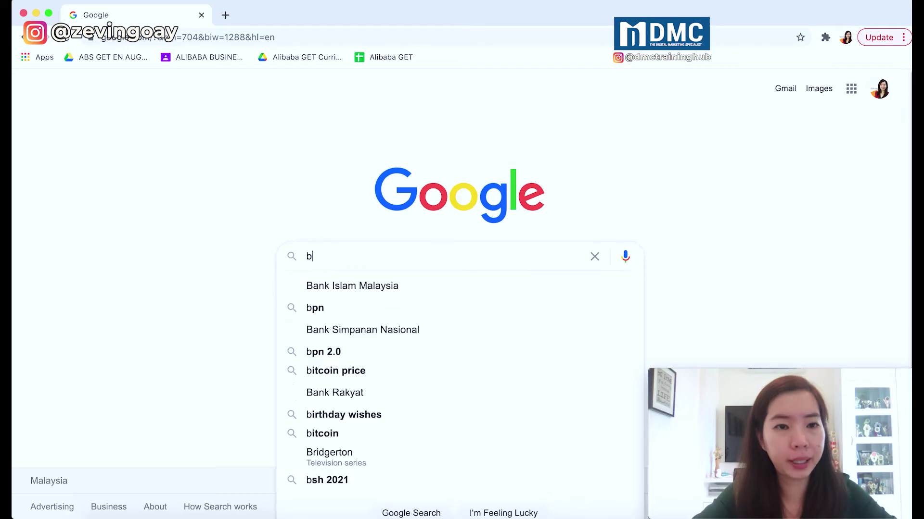
{"action": "type", "text": "ckground"}
{"action": "key", "text": "Return"}
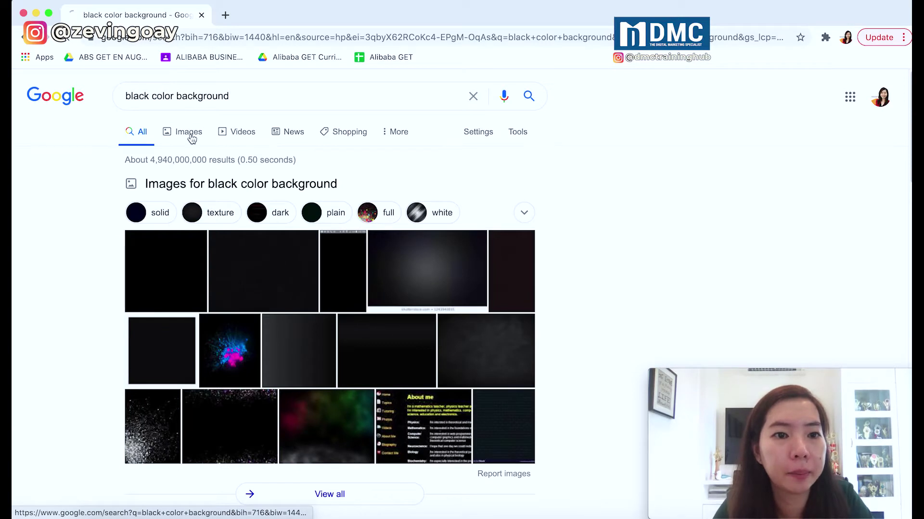
- Switch to image results and preview the Dark Color Wallpapers image
{"action": "left_click", "coordinate": [192, 139]}
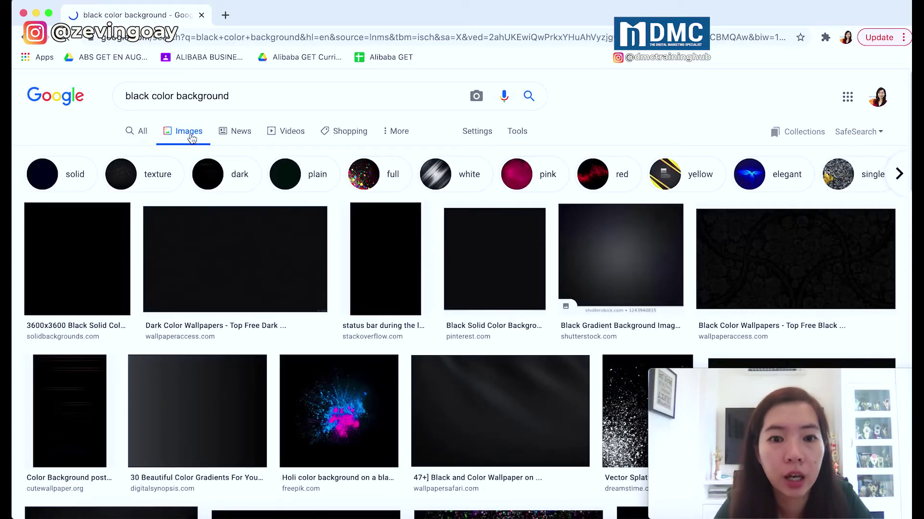
{"action": "left_click", "coordinate": [218, 260]}
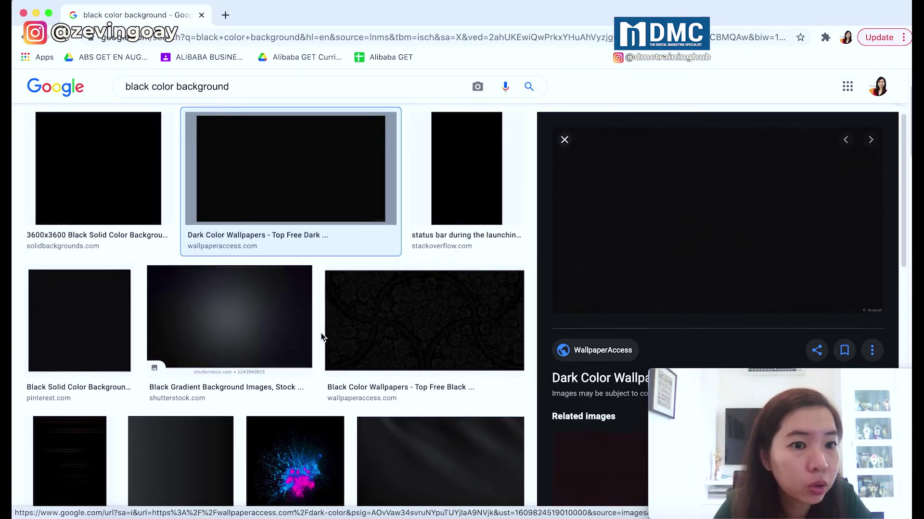
{"action": "scroll", "coordinate": [320, 336], "scroll_direction": "down", "scroll_amount": 2}
{"action": "scroll", "coordinate": [321, 336], "scroll_direction": "down", "scroll_amount": 3}
- Preview the Plain Black Wallpaper Desktop image and choose to save it
{"action": "left_click", "coordinate": [277, 382]}
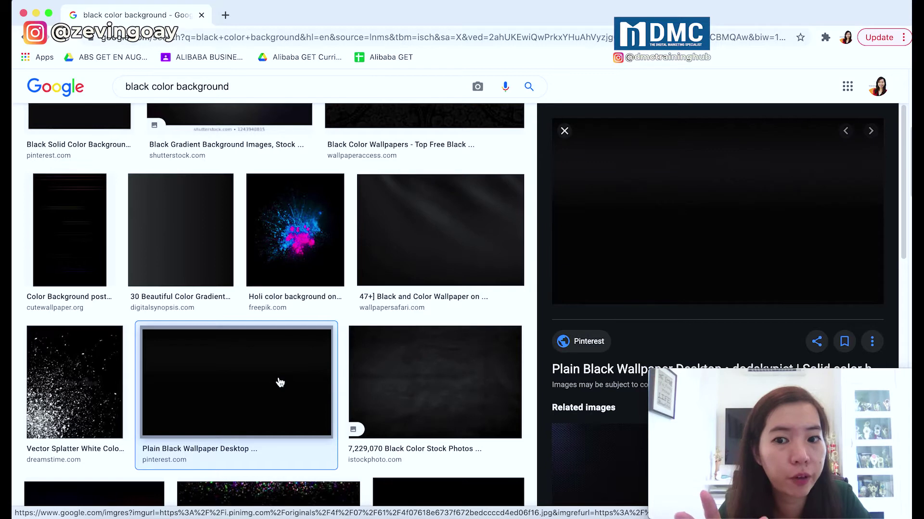
{"action": "right_click", "coordinate": [636, 192]}
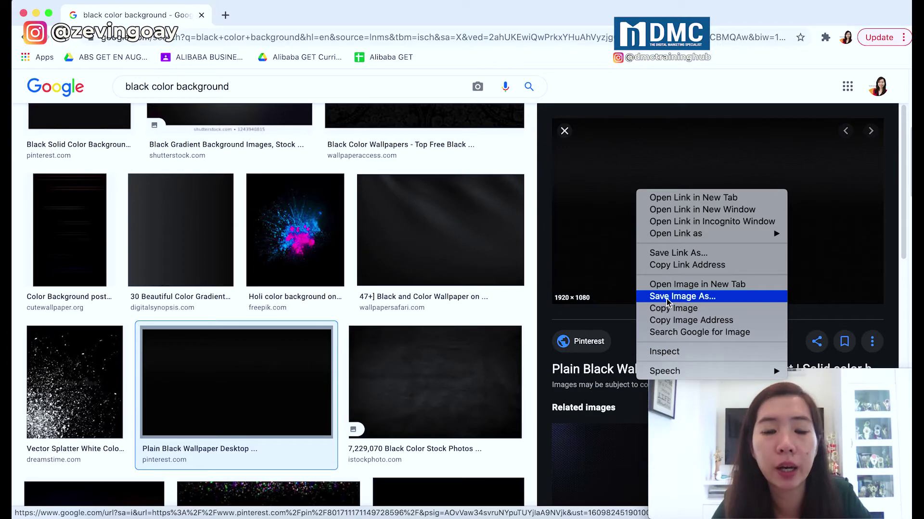
{"action": "left_click", "coordinate": [667, 301]}
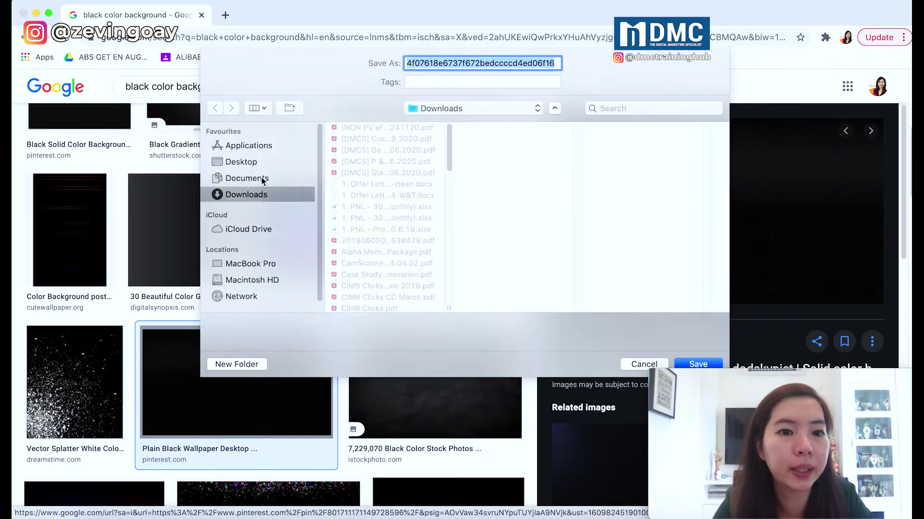
- Save it as black background.jpg in Documents > Zoom, then return to the Zoom meeting
{"action": "left_click", "coordinate": [287, 178]}
{"action": "scroll", "coordinate": [359, 246], "scroll_direction": "down", "scroll_amount": 1}
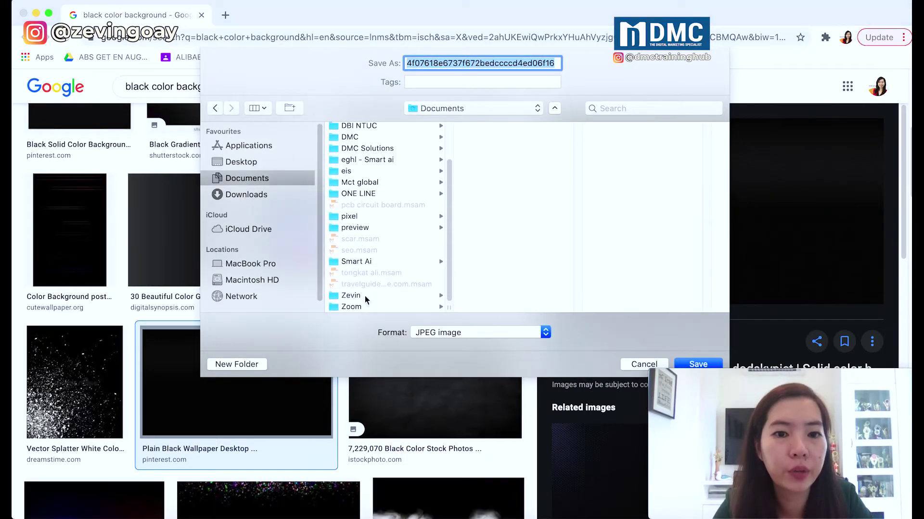
{"action": "left_click", "coordinate": [365, 307]}
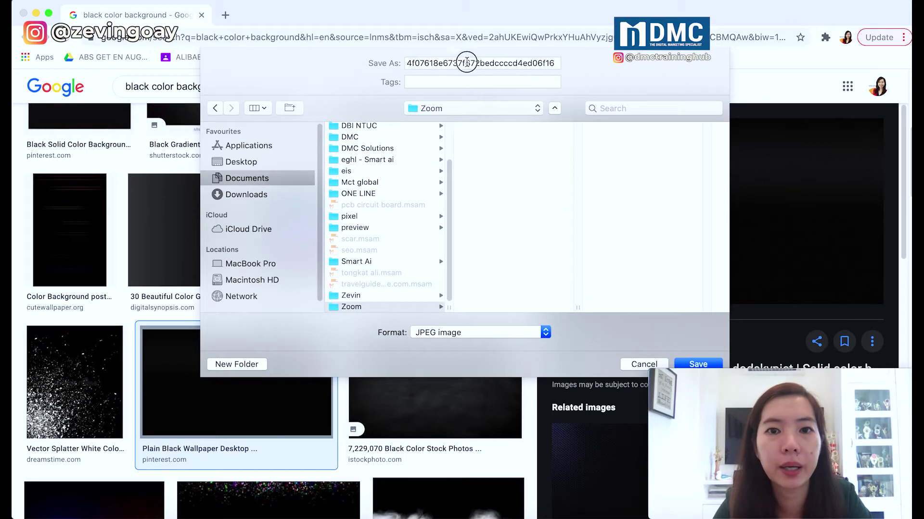
{"action": "double_click", "coordinate": [469, 63]}
{"action": "type", "text": "black color background"}
{"action": "key", "text": "Return"}
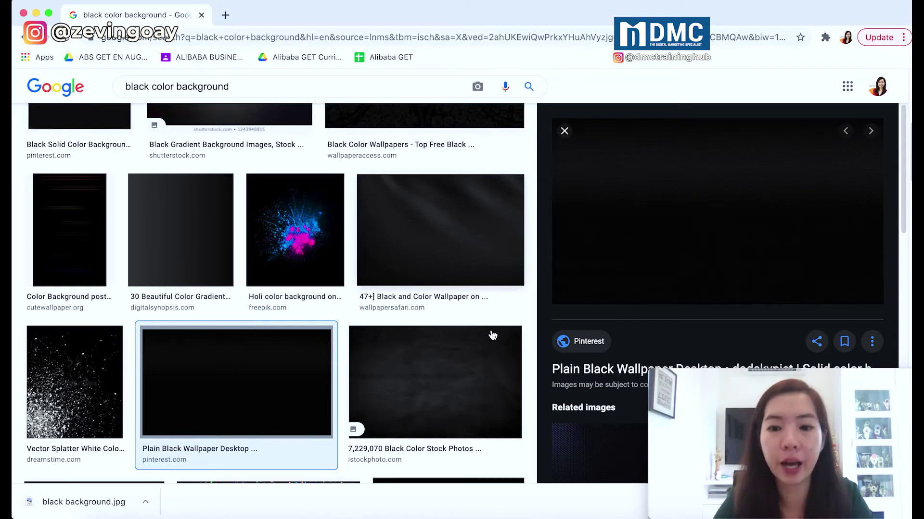
{"action": "left_click", "coordinate": [564, 516]}
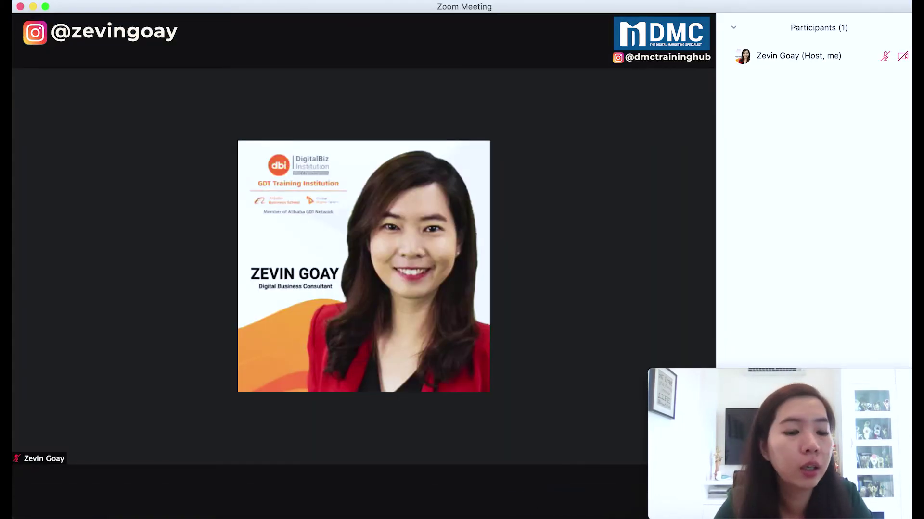
- Add Documents > Zoom > black background.jpg as a new Zoom virtual background
{"action": "left_click", "coordinate": [119, 499]}
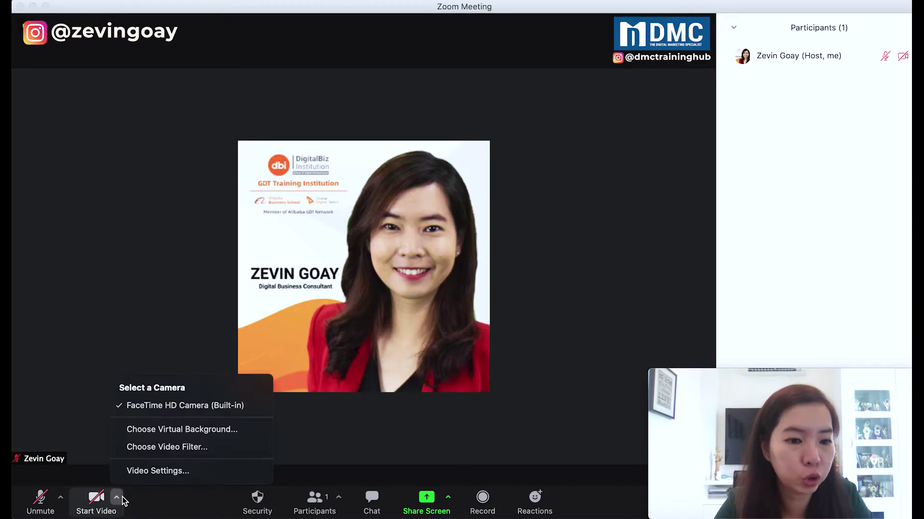
{"action": "left_click", "coordinate": [144, 434]}
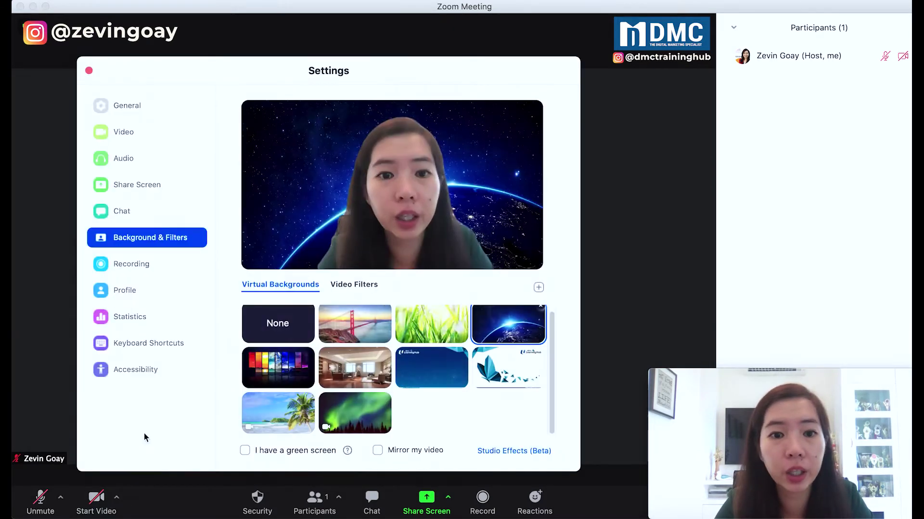
{"action": "left_click", "coordinate": [539, 287]}
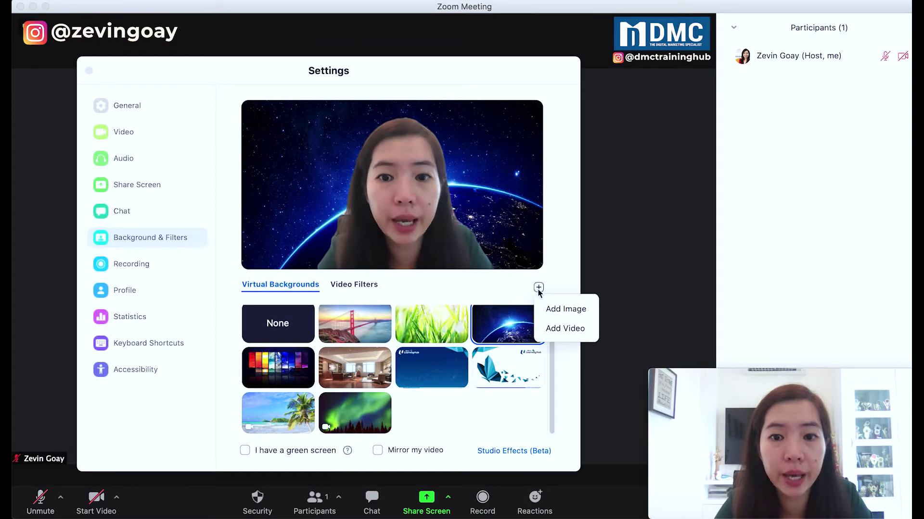
{"action": "left_click", "coordinate": [552, 309]}
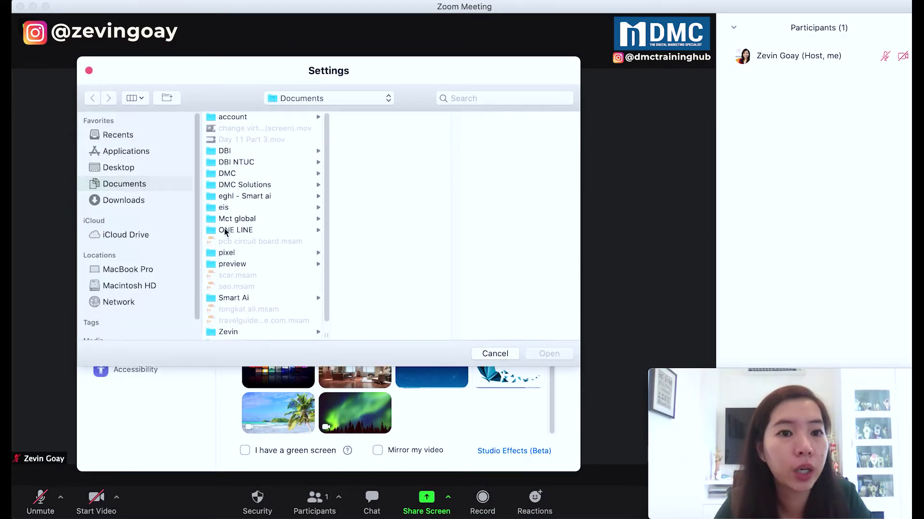
{"action": "scroll", "coordinate": [234, 253], "scroll_direction": "down", "scroll_amount": 1}
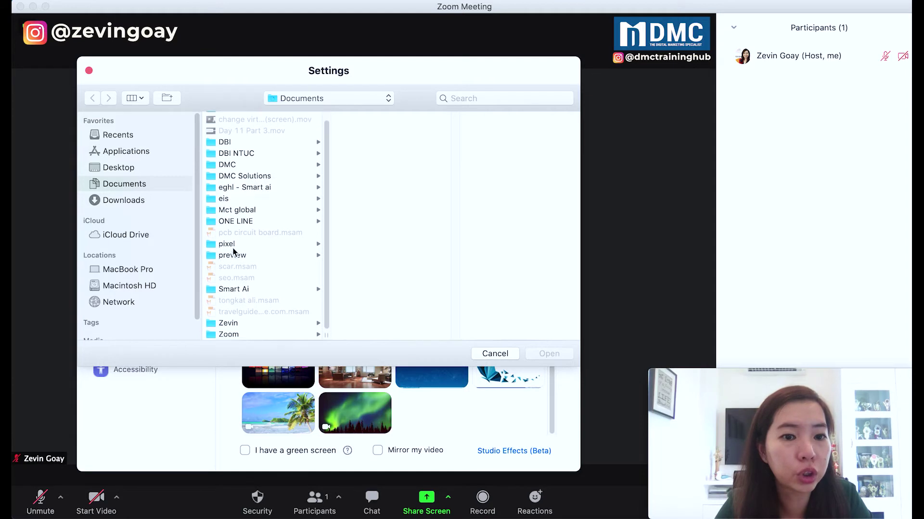
{"action": "left_click", "coordinate": [247, 336]}
{"action": "left_click", "coordinate": [375, 118]}
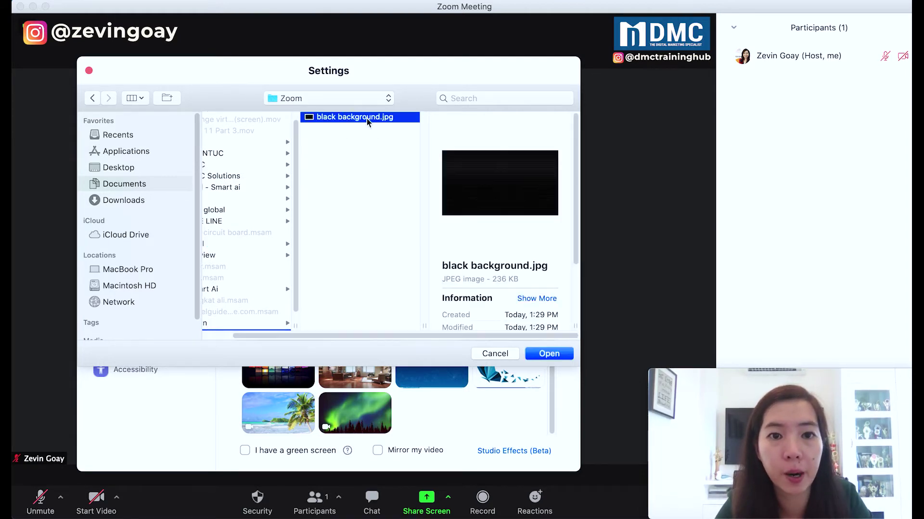
{"action": "double_click", "coordinate": [367, 118]}
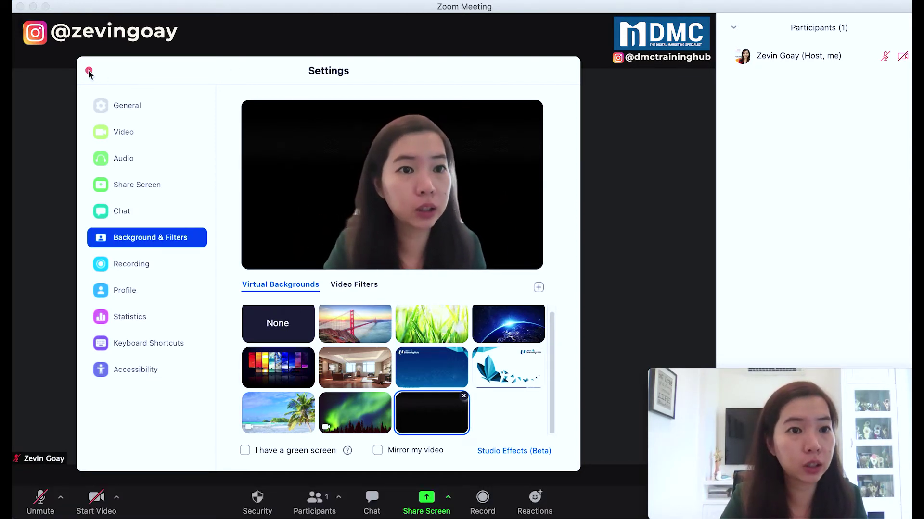
- Stop the camera video and close the Settings window
{"action": "left_click_drag", "start_coordinate": [157, 77], "coordinate": [156, 75]}
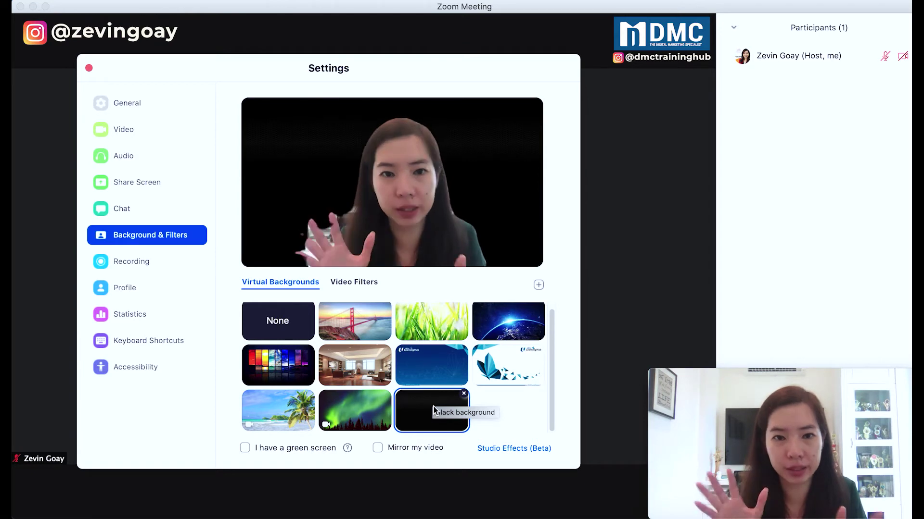
{"action": "key", "text": "super+shift+v"}
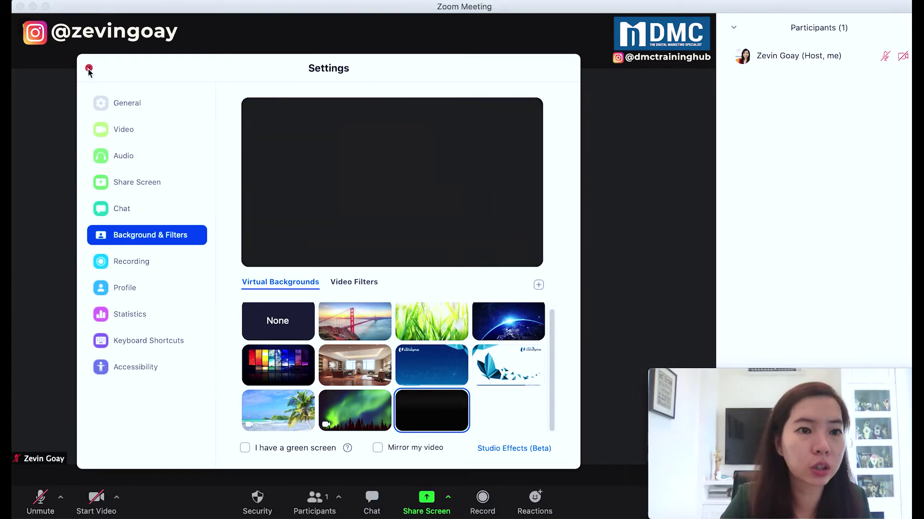
{"action": "left_click", "coordinate": [88, 68]}
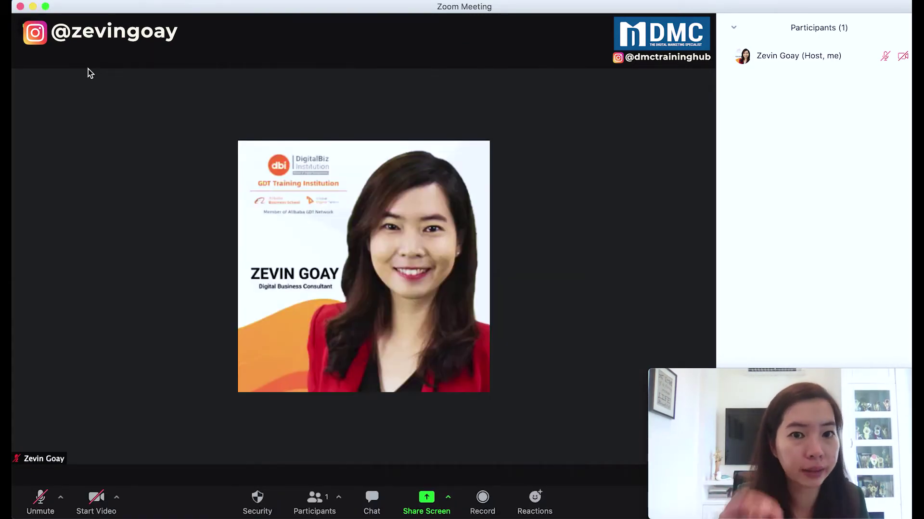
- Start the camera so the meeting shows the plain black background live
{"action": "left_click", "coordinate": [94, 501]}
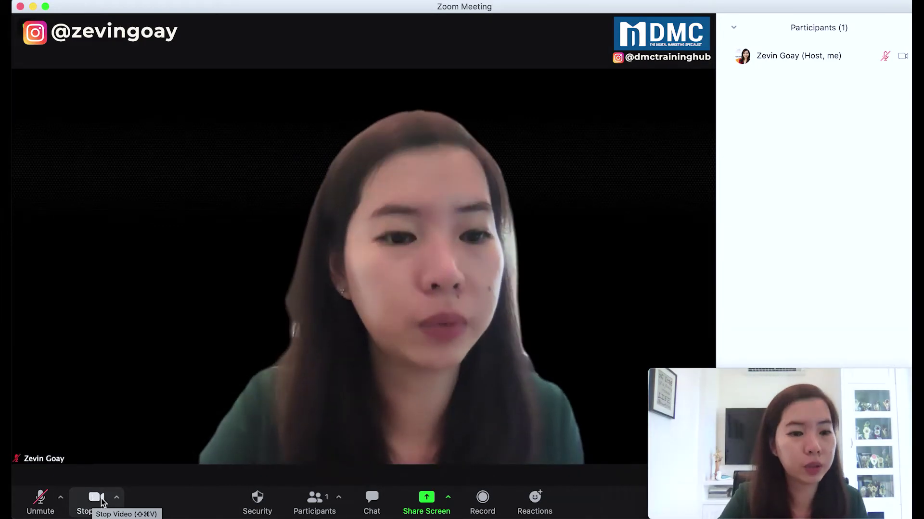
{"action": "left_click", "coordinate": [117, 497]}
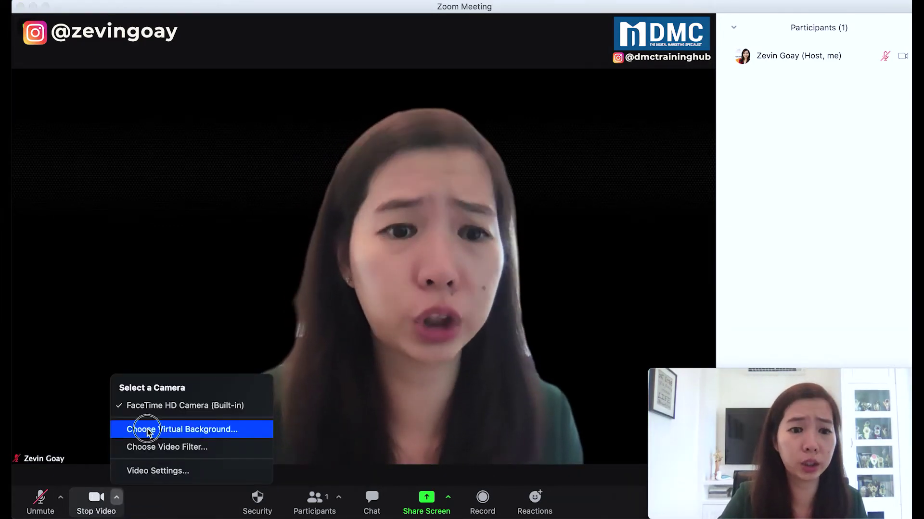
- Set the virtual background to None and close the Settings window
{"action": "left_click", "coordinate": [147, 429]}
{"action": "left_click", "coordinate": [299, 323]}
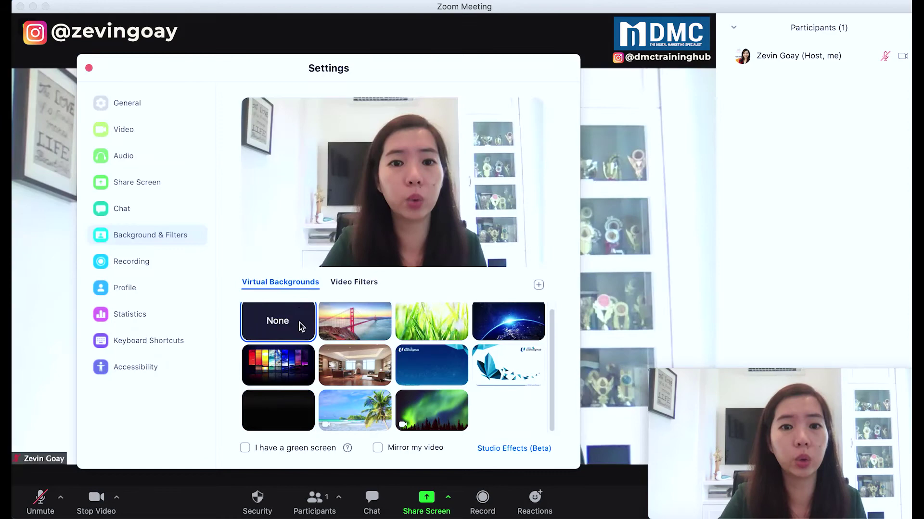
{"action": "left_click", "coordinate": [89, 68]}
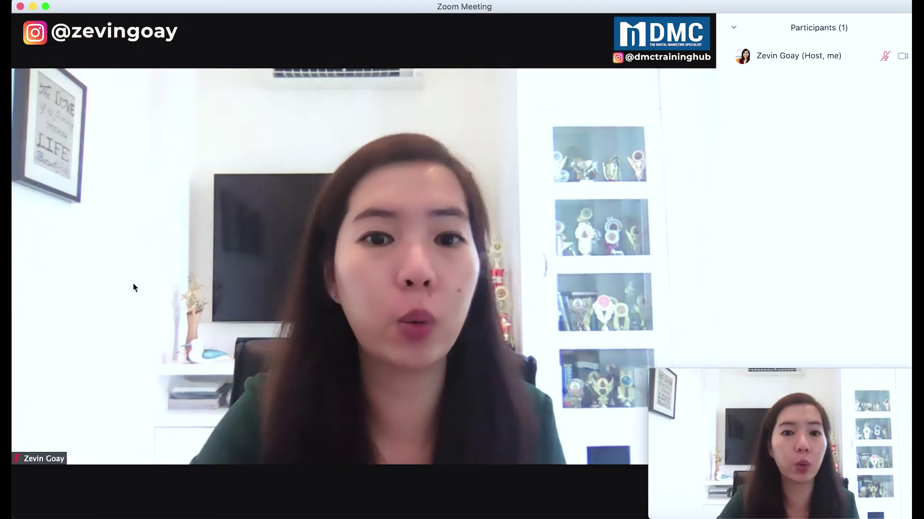
- Stop video, reapply the plain black virtual background, close Settings, and restart the camera
{"action": "mouse_move", "coordinate": [93, 452]}
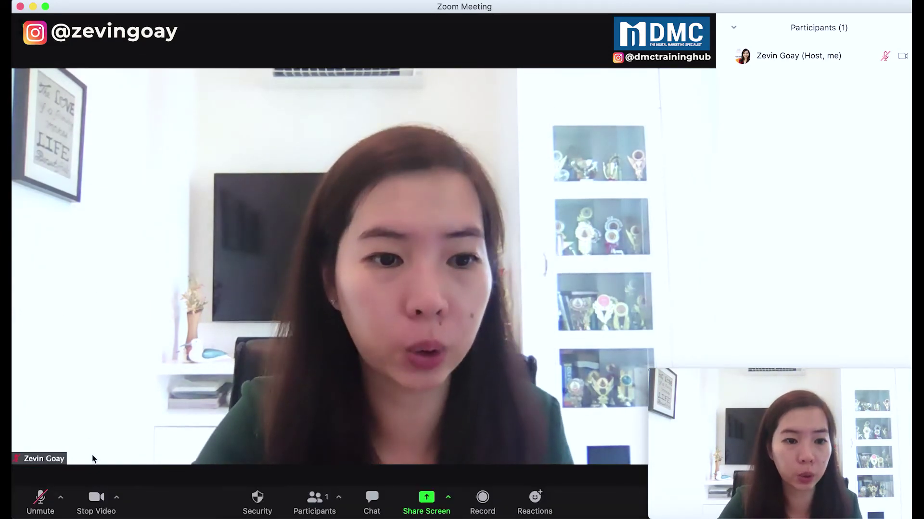
{"action": "left_click", "coordinate": [85, 509]}
{"action": "left_click", "coordinate": [117, 497]}
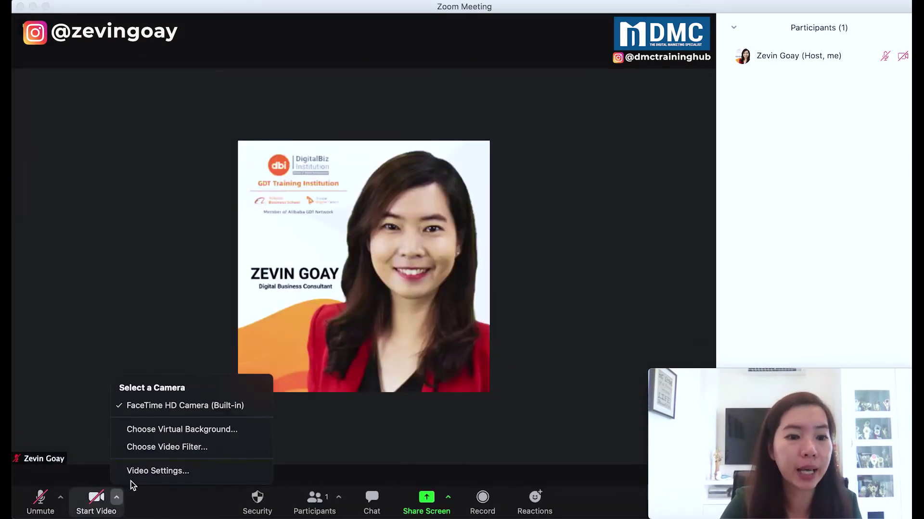
{"action": "left_click", "coordinate": [143, 436]}
{"action": "left_click", "coordinate": [295, 421]}
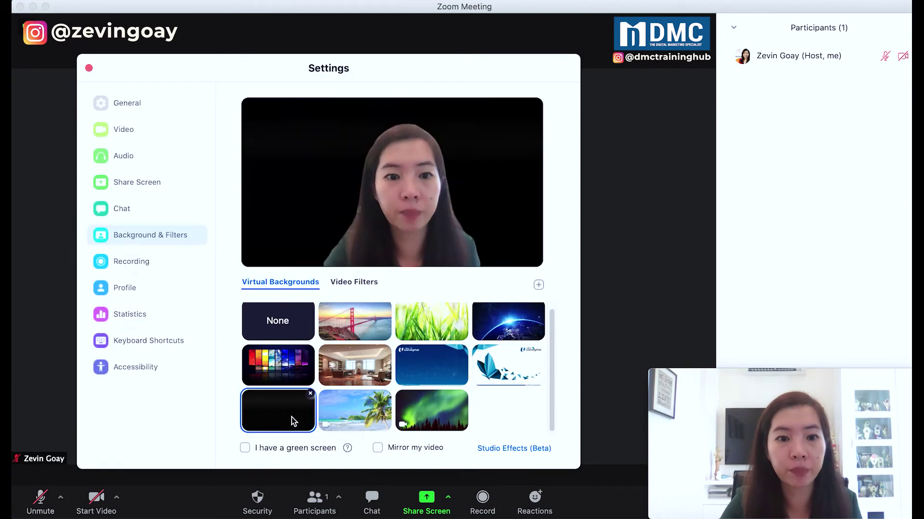
{"action": "left_click", "coordinate": [89, 68]}
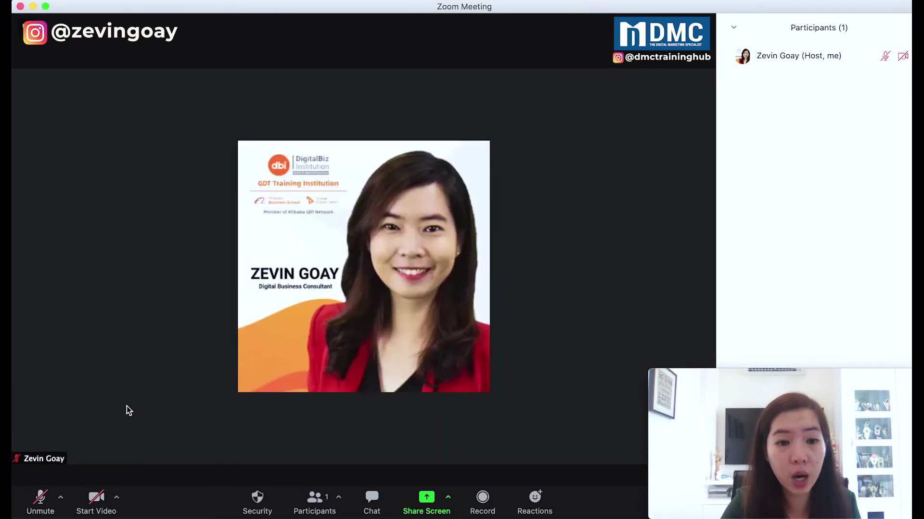
{"action": "left_click", "coordinate": [97, 500]}
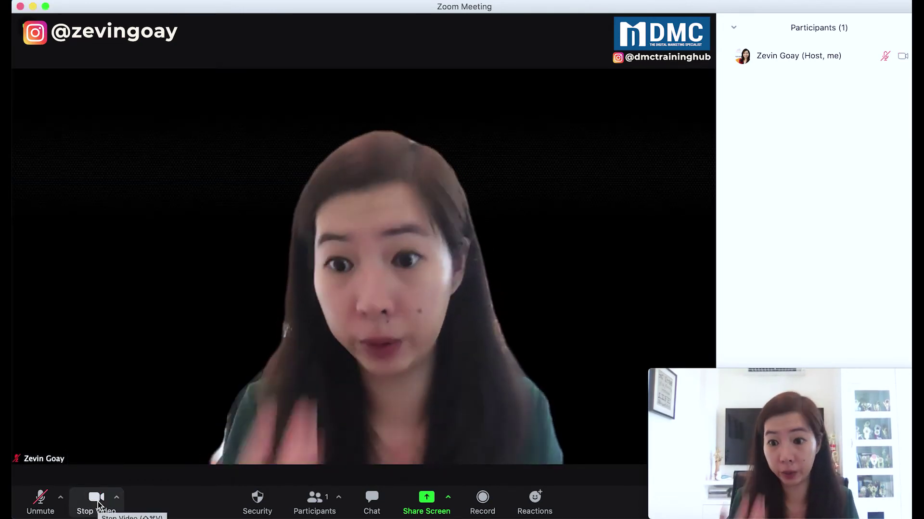